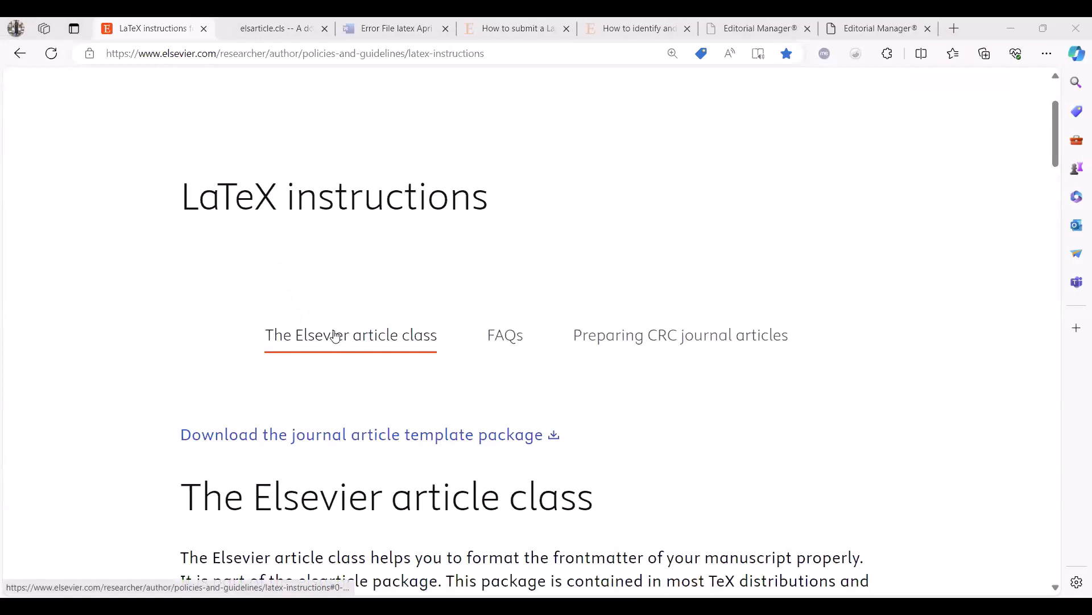
# Download the journal article template package from the Elsevier LaTeX instructions page.
pyautogui.scroll(-2, 334, 334)
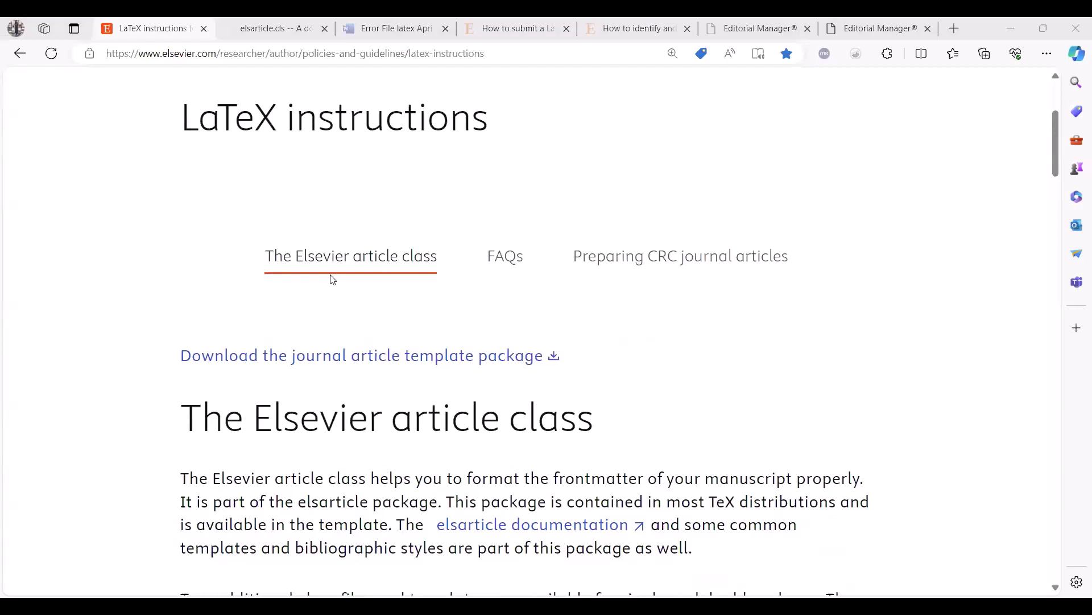
pyautogui.click(255, 364)
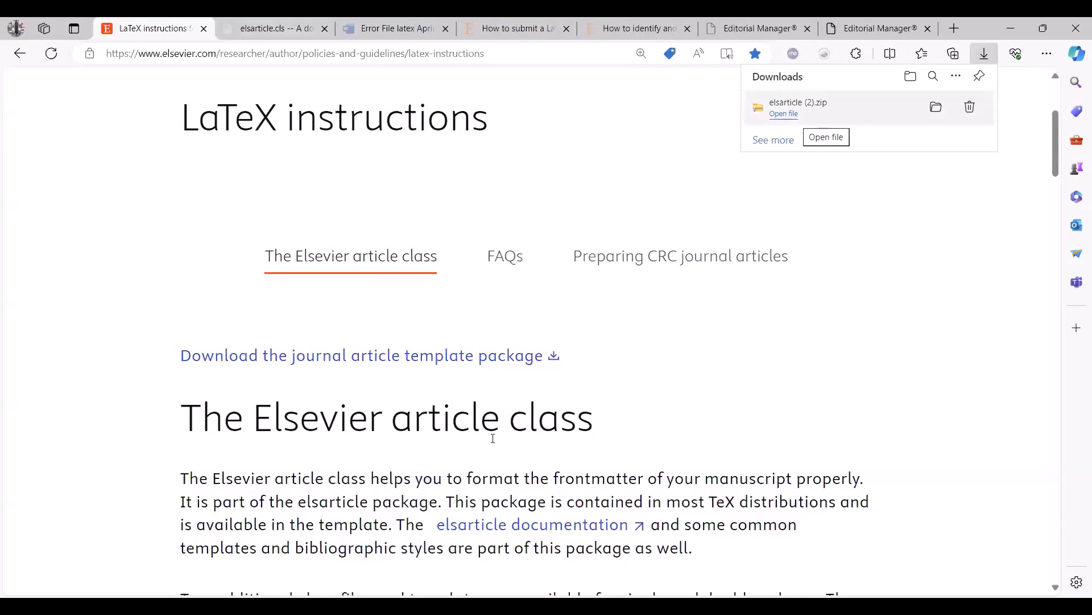
# Review the elsarticle documentation PDF and the LaTeX instructions on the article class and additional single- and double-column templates.
pyautogui.scroll(-3, 491, 439)
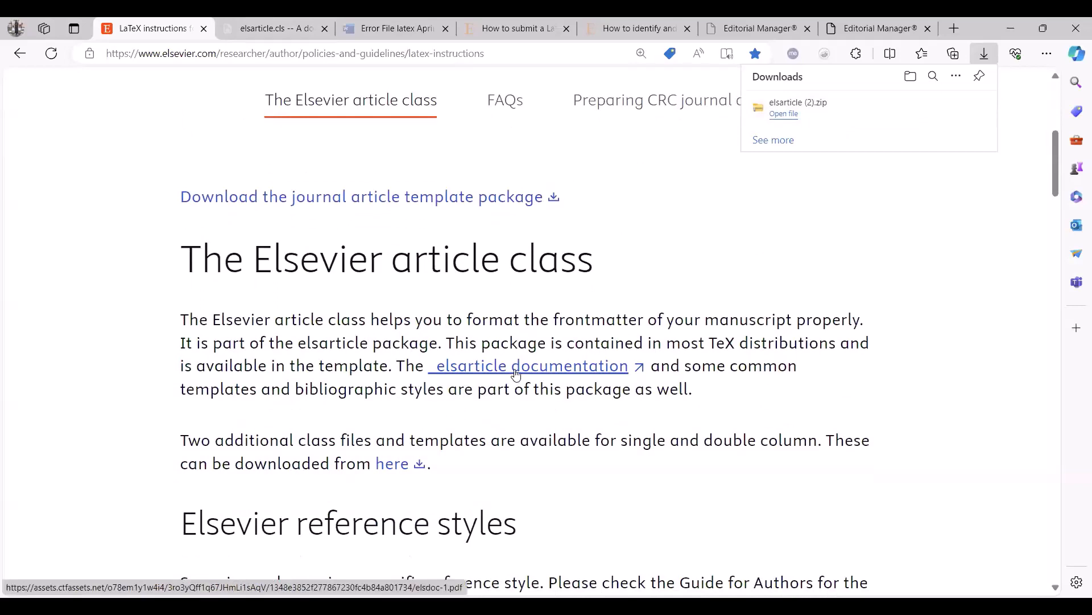
pyautogui.click(272, 32)
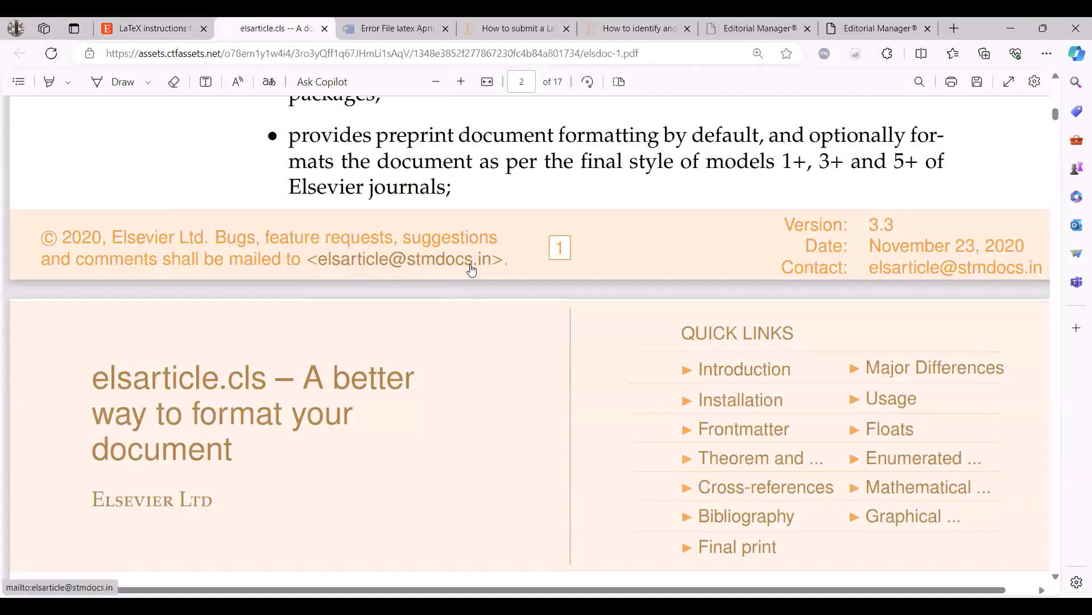
pyautogui.click(142, 31)
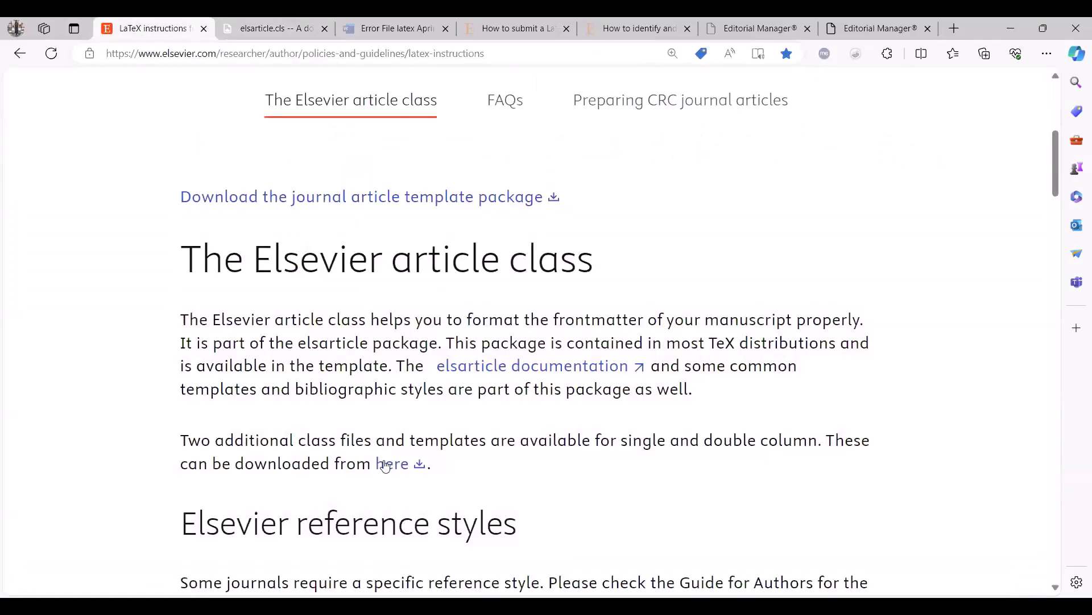
pyautogui.scroll(-4, 385, 465)
pyautogui.scroll(1, 385, 452)
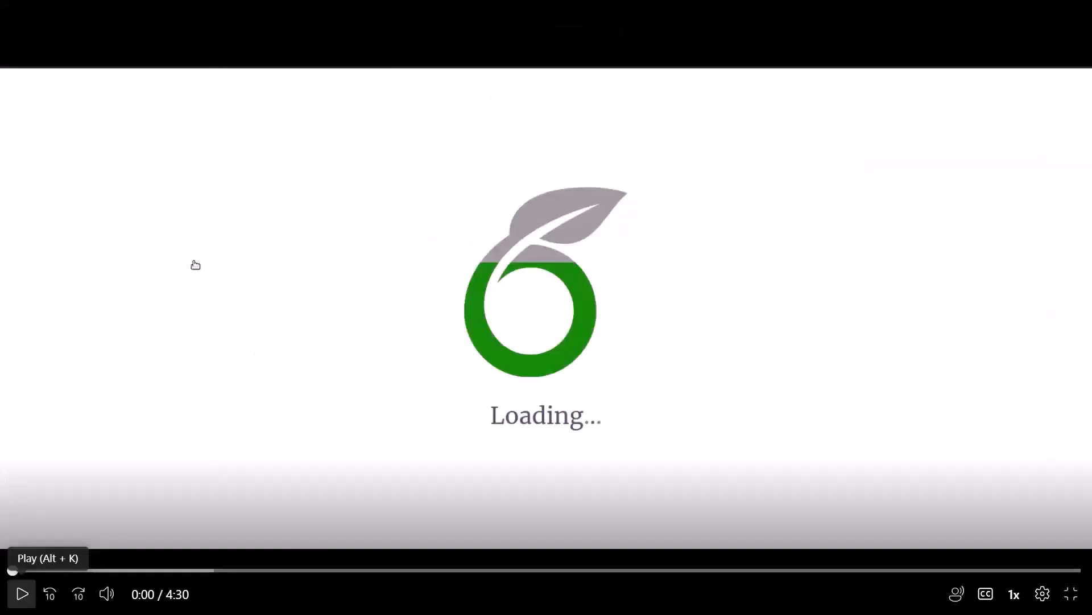
# Play the video demonstration of the Elsevier article (elsarticle) template in Overleaf.
pyautogui.click(21, 594)
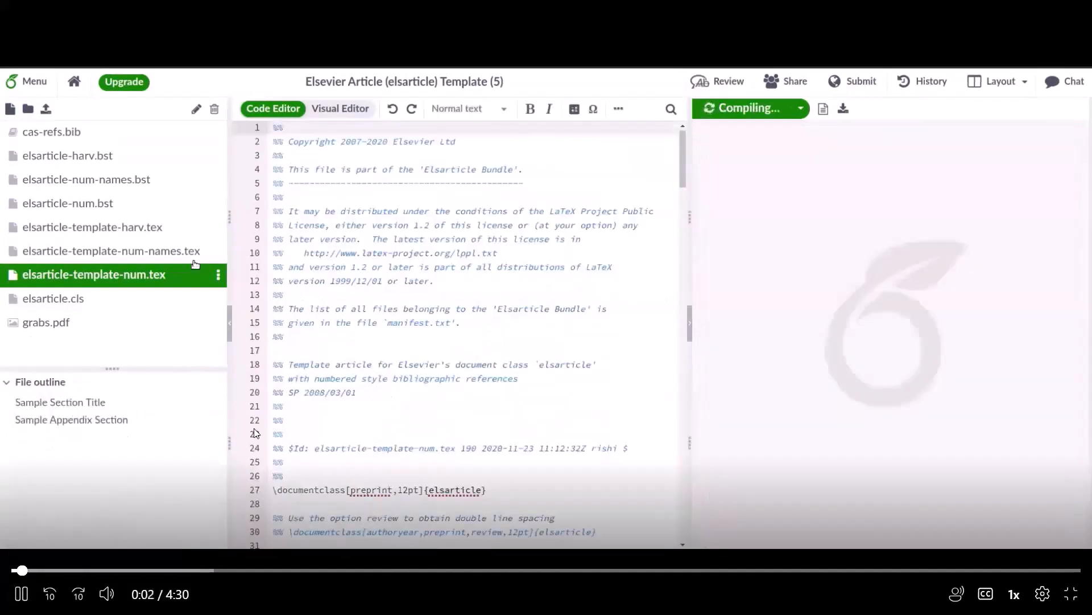
pyautogui.click(22, 594)
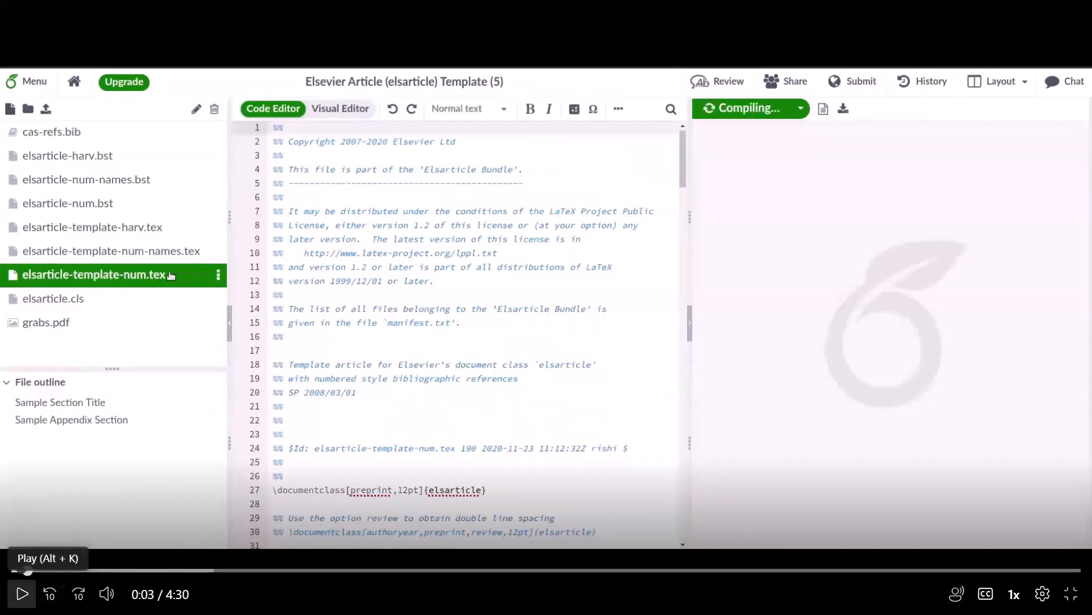
pyautogui.click(22, 594)
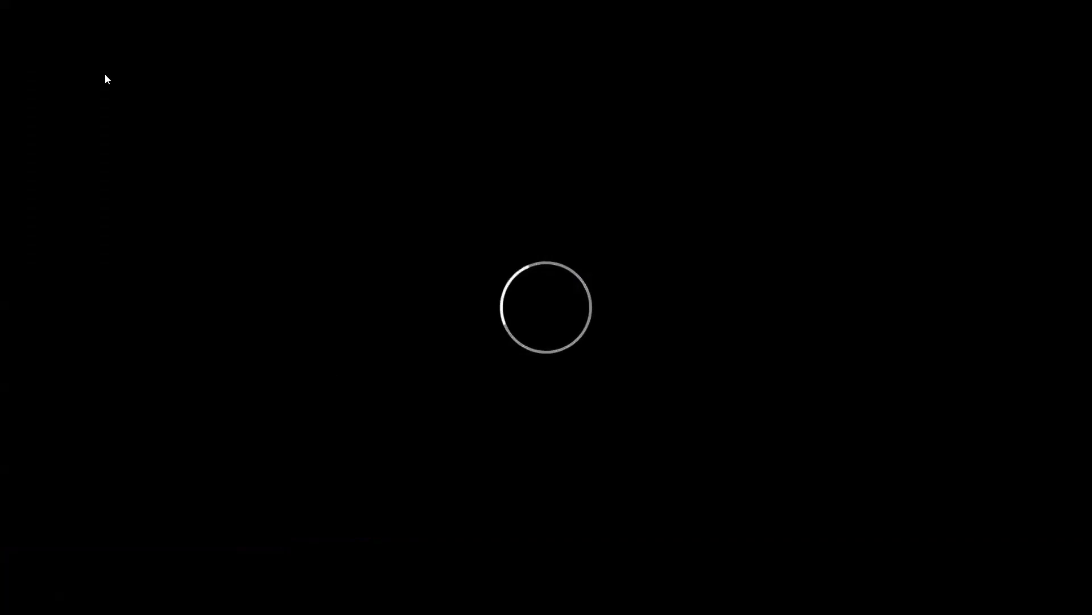
pyautogui.click(30, 597)
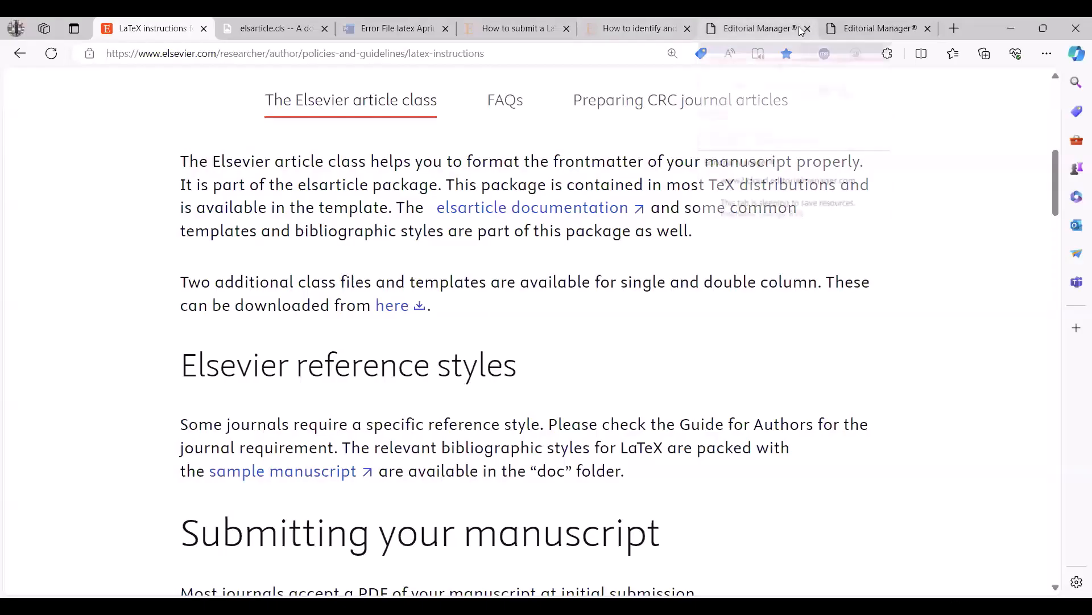
# Switch to Editorial Manager, open the incomplete Latex Webinar Test Submission for editing and go to its Attach Files stage.
pyautogui.click(879, 29)
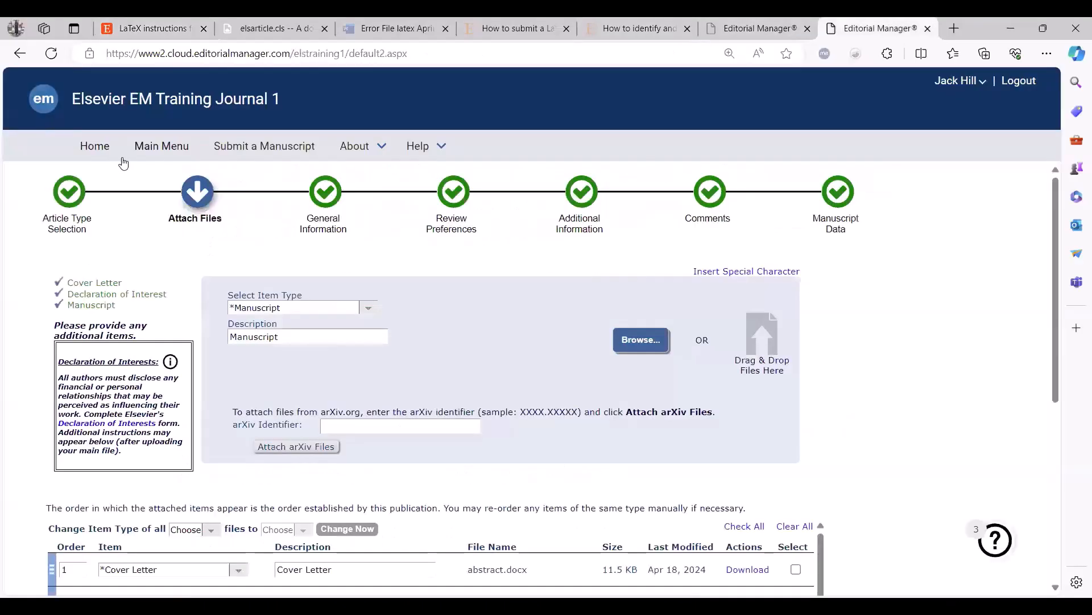
pyautogui.click(155, 146)
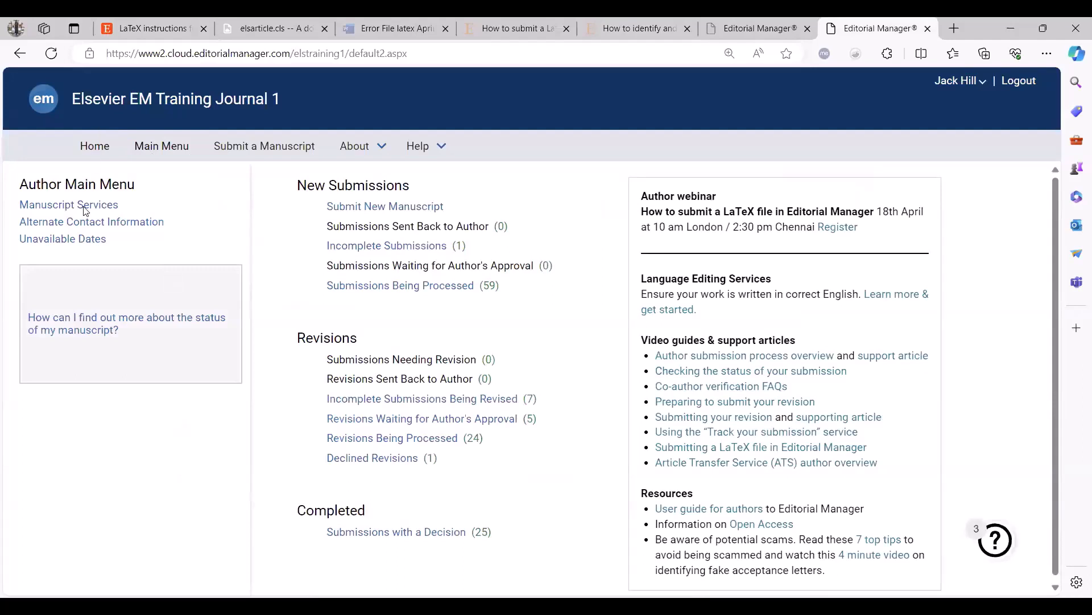
pyautogui.click(373, 247)
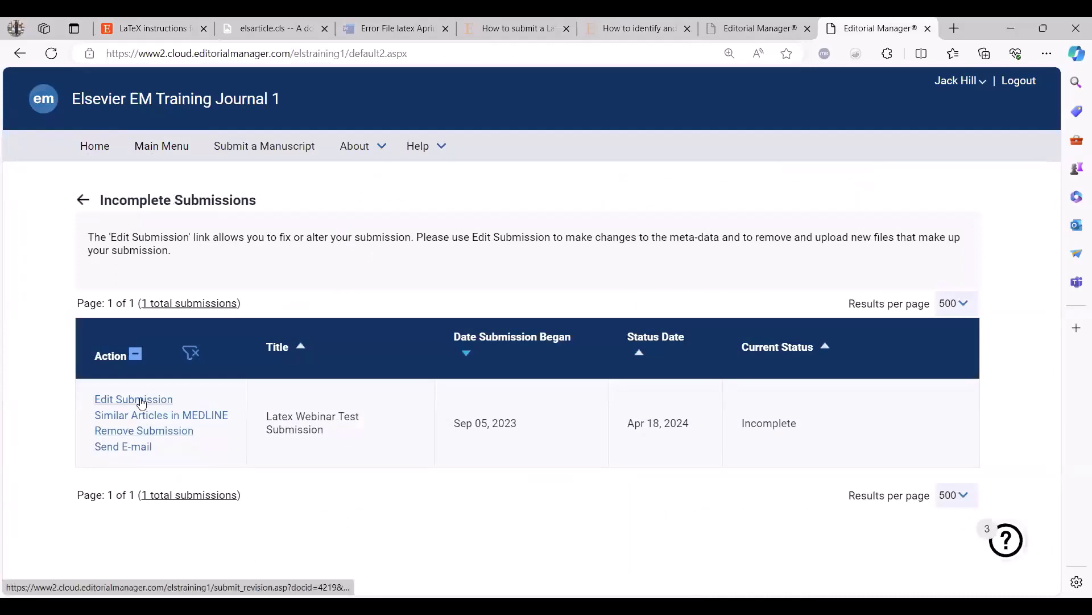
pyautogui.click(142, 400)
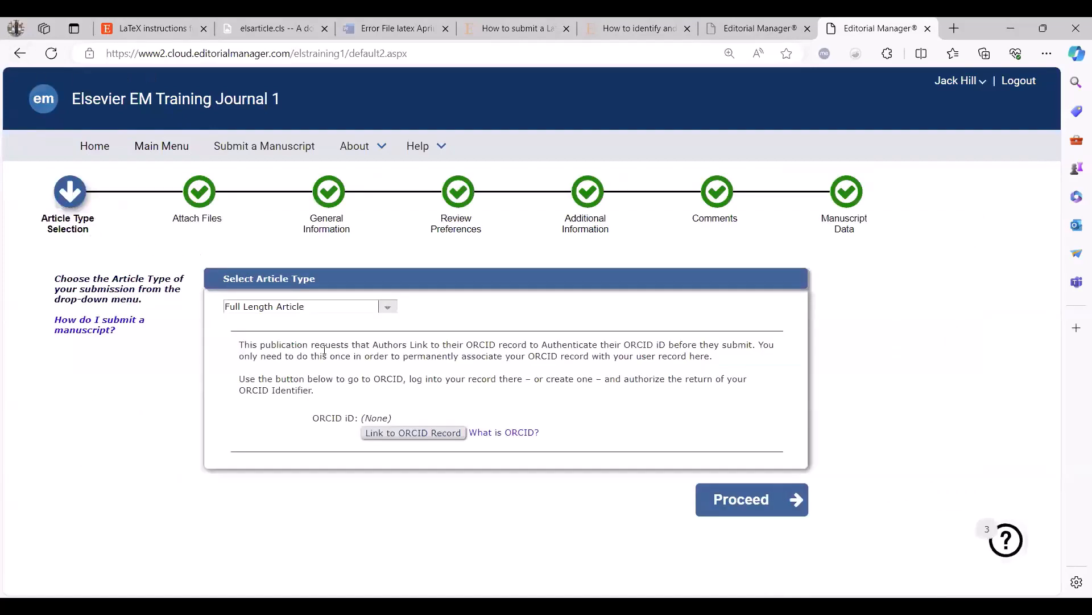
pyautogui.click(200, 202)
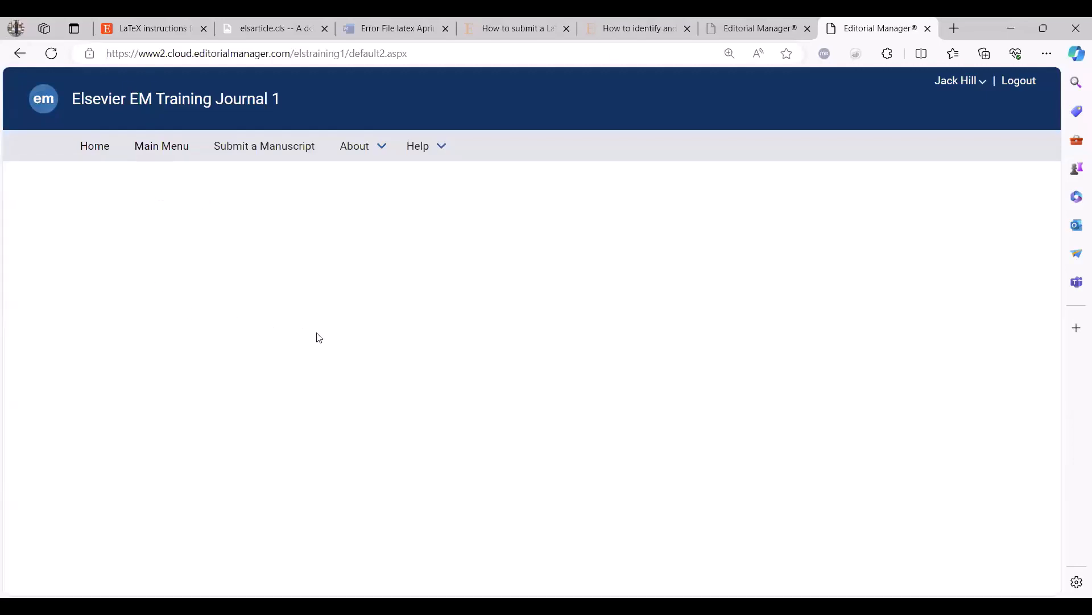
# Examine the file upload form and the item types available for new attachments.
pyautogui.scroll(-1, 362, 361)
pyautogui.scroll(1, 363, 362)
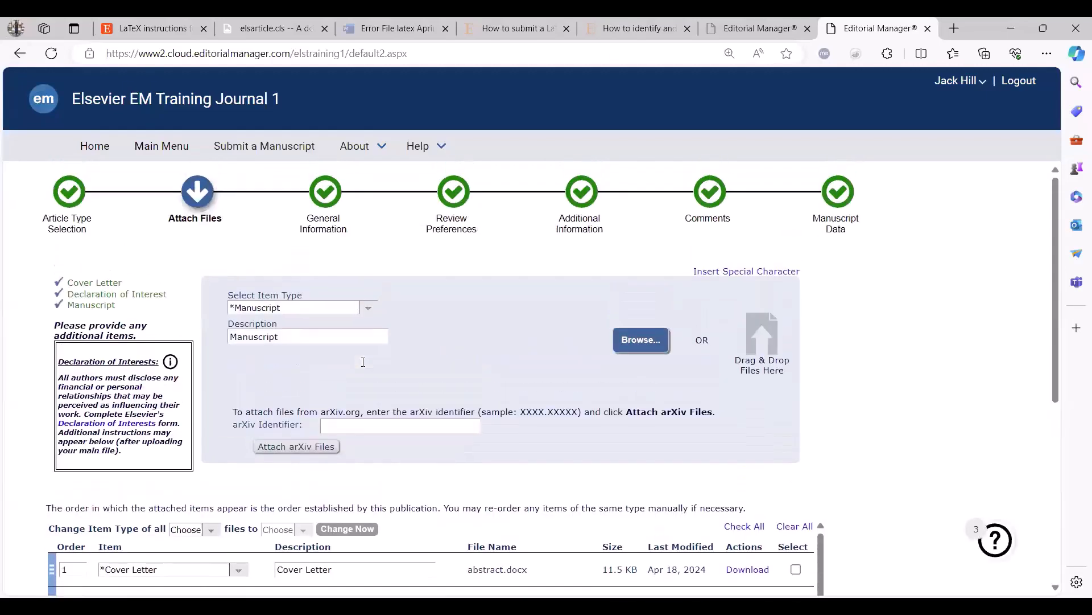
pyautogui.scroll(-1, 364, 362)
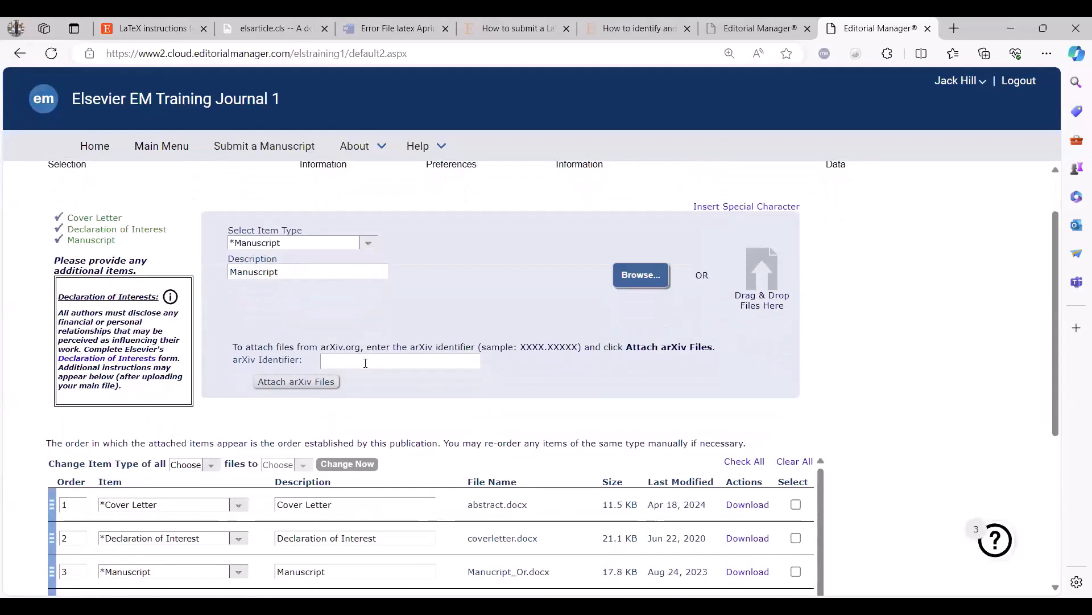
pyautogui.scroll(1, 236, 512)
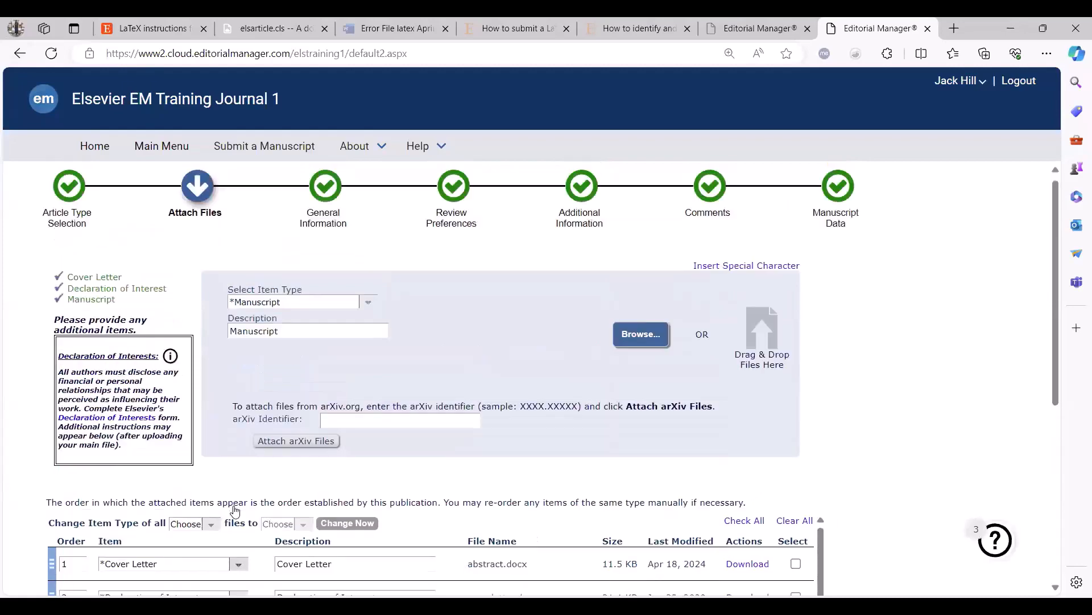
pyautogui.scroll(-2, 267, 472)
pyautogui.scroll(2, 360, 325)
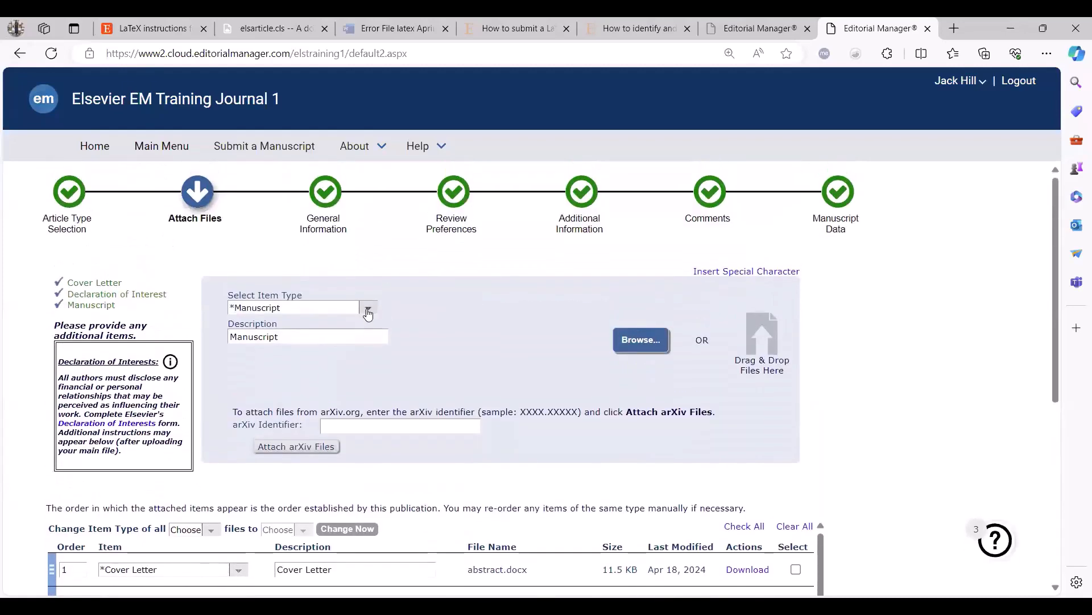
pyautogui.click(368, 309)
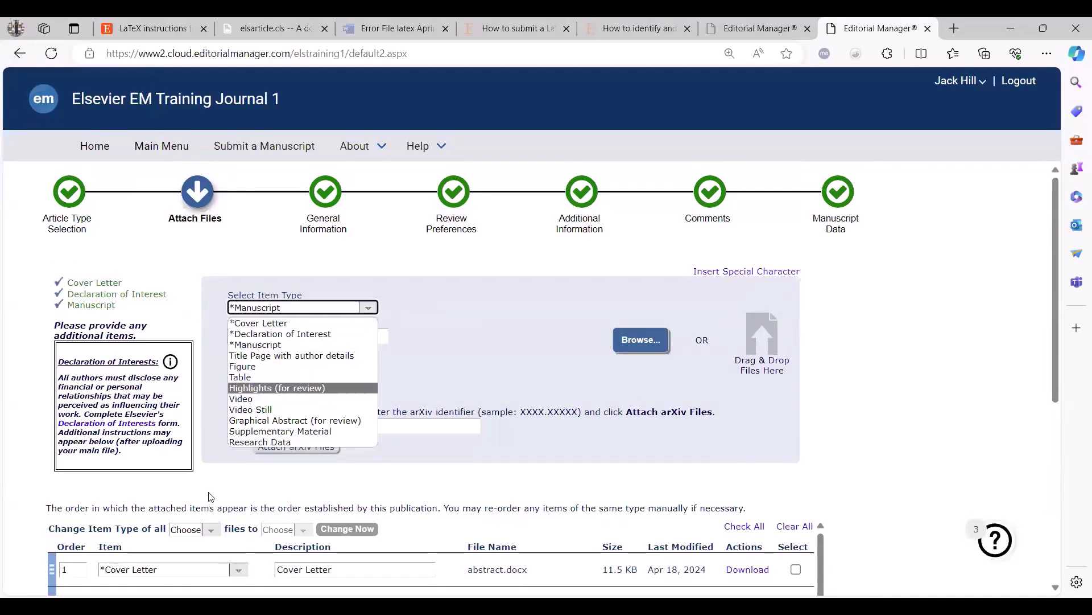
pyautogui.scroll(-1, 210, 497)
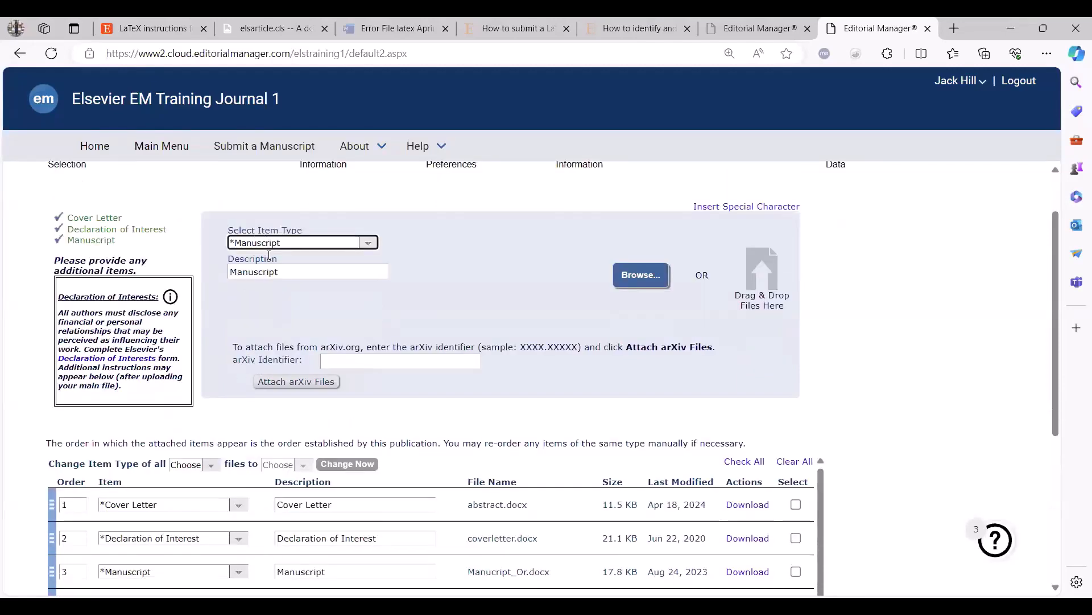
# Examine the item types assigned to the attached files and the alternatives offered for abstract.docx.
pyautogui.scroll(-2, 288, 397)
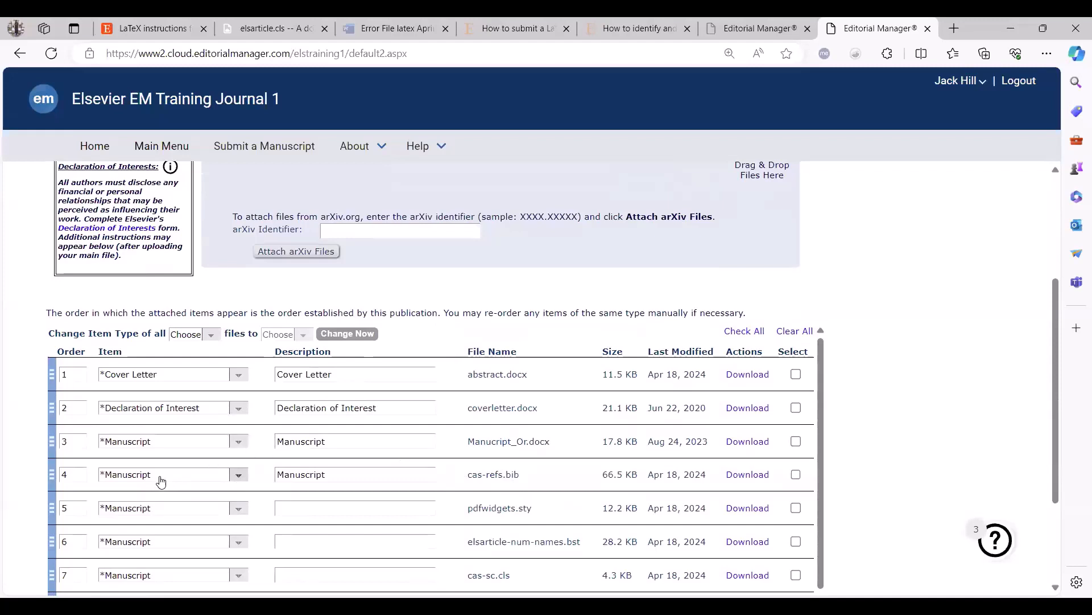
pyautogui.scroll(-1, 268, 499)
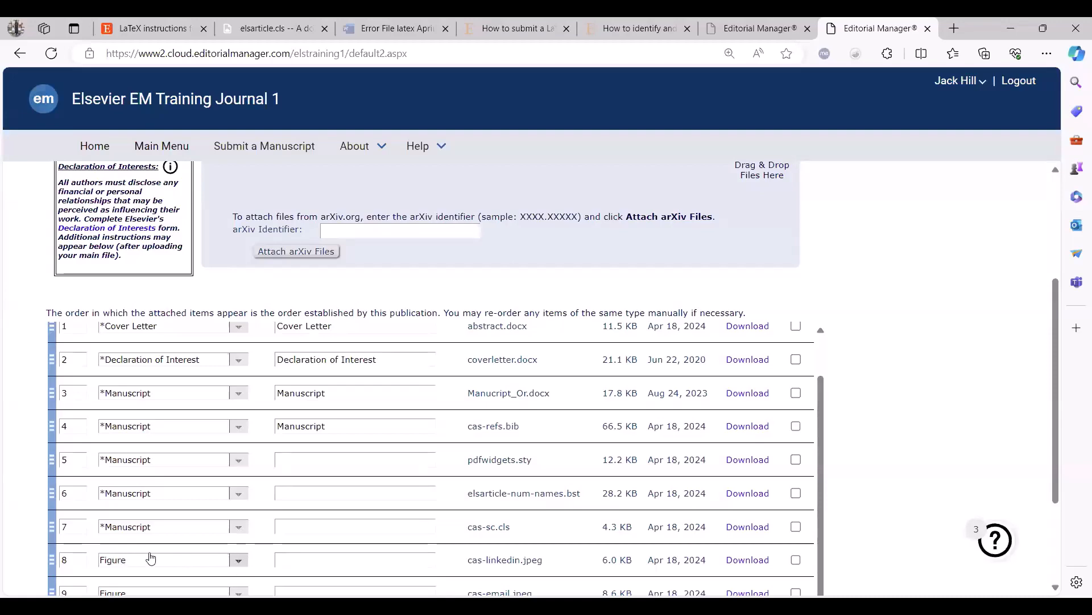
pyautogui.scroll(4, 506, 371)
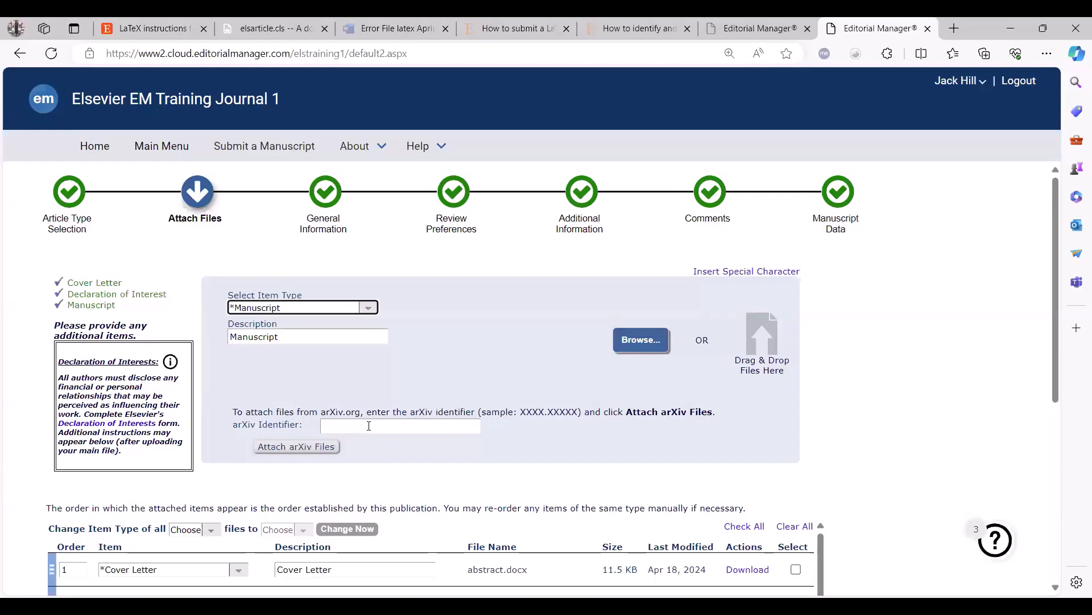
pyautogui.scroll(-2, 86, 487)
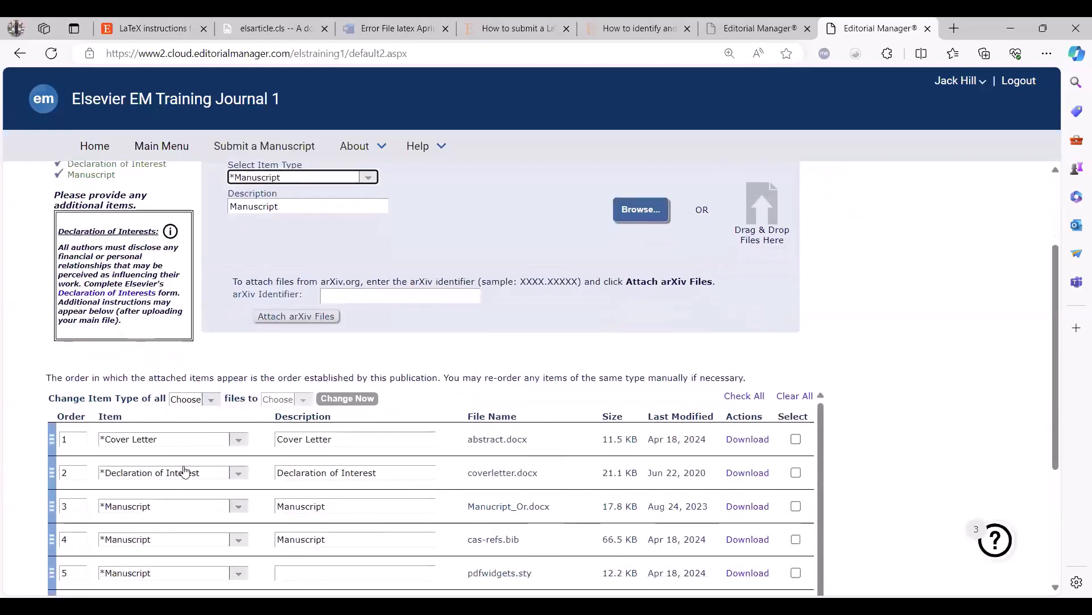
pyautogui.click(231, 445)
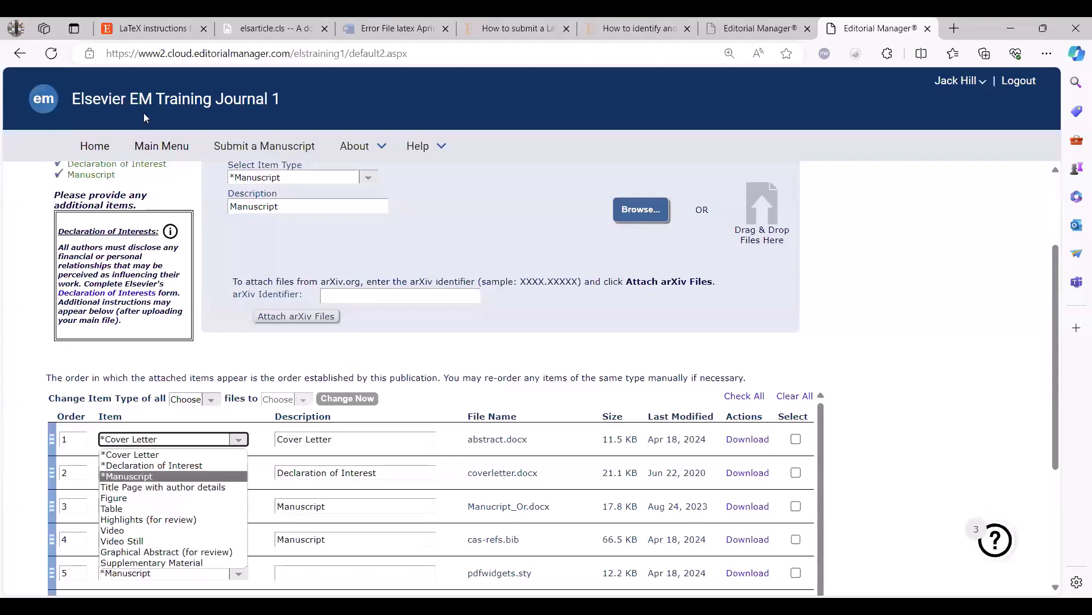
# Proceed from the attached files to the manuscript's title and metadata, as far as the PDF building option.
pyautogui.scroll(-3, 766, 537)
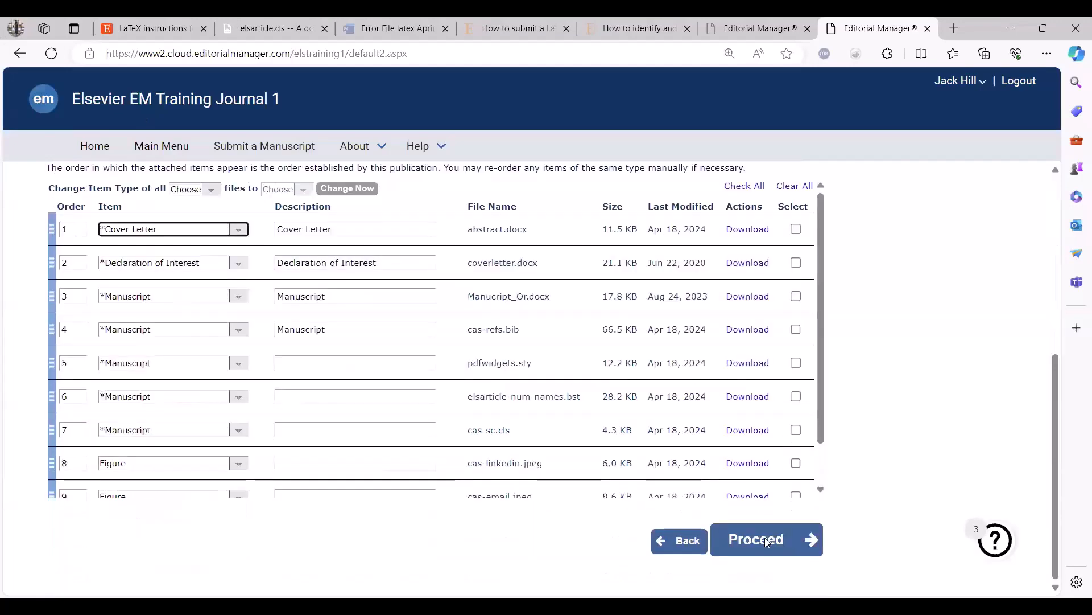
pyautogui.click(765, 537)
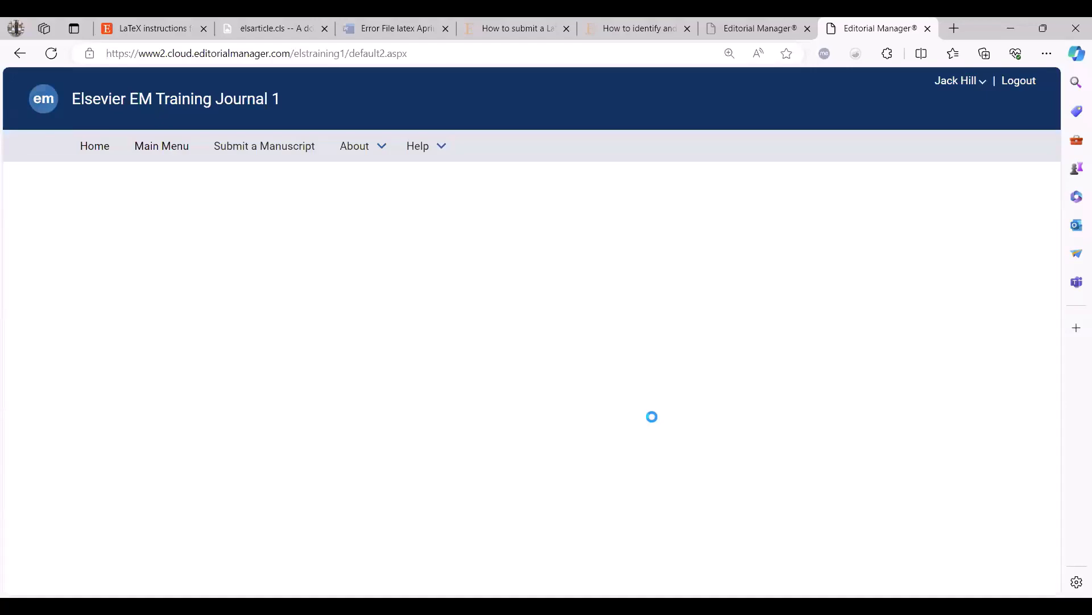
pyautogui.scroll(-3, 769, 514)
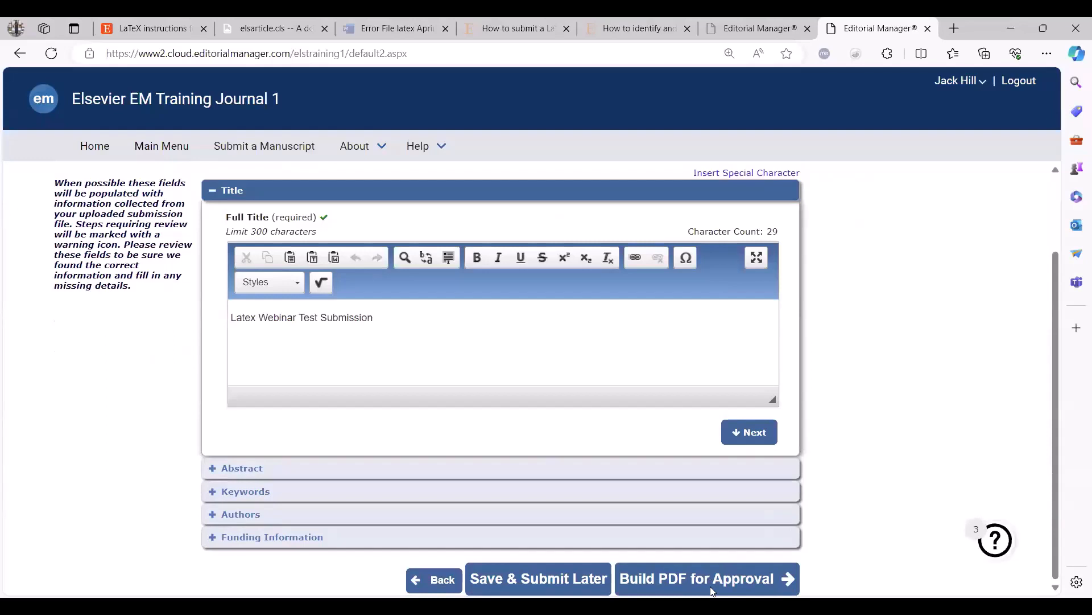
# Switch to the Error File latex April document in Word and examine the LaTeX error log.
pyautogui.click(384, 24)
pyautogui.scroll(-1, 534, 324)
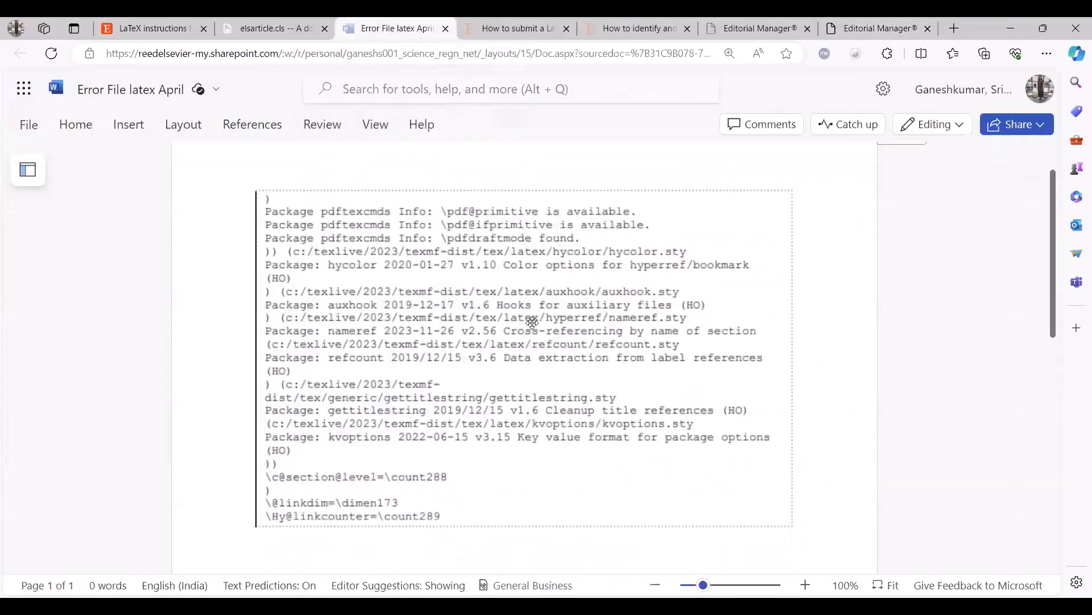
pyautogui.scroll(1, 535, 326)
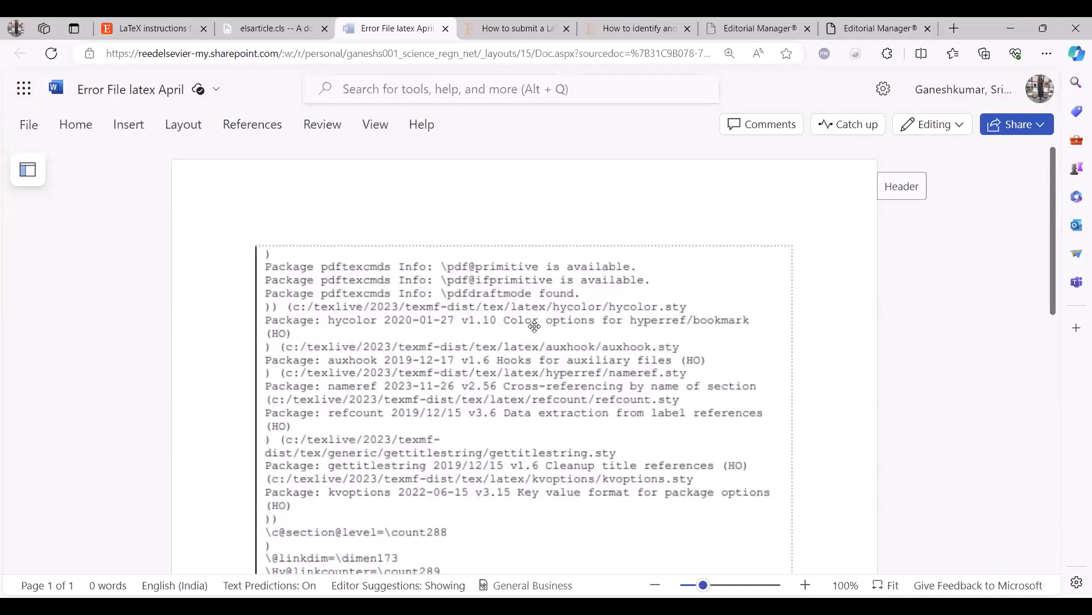
# From the support article on submitting a LaTeX file, open the FAQ on LaTeX error codes and examine its error scenarios.
pyautogui.click(519, 30)
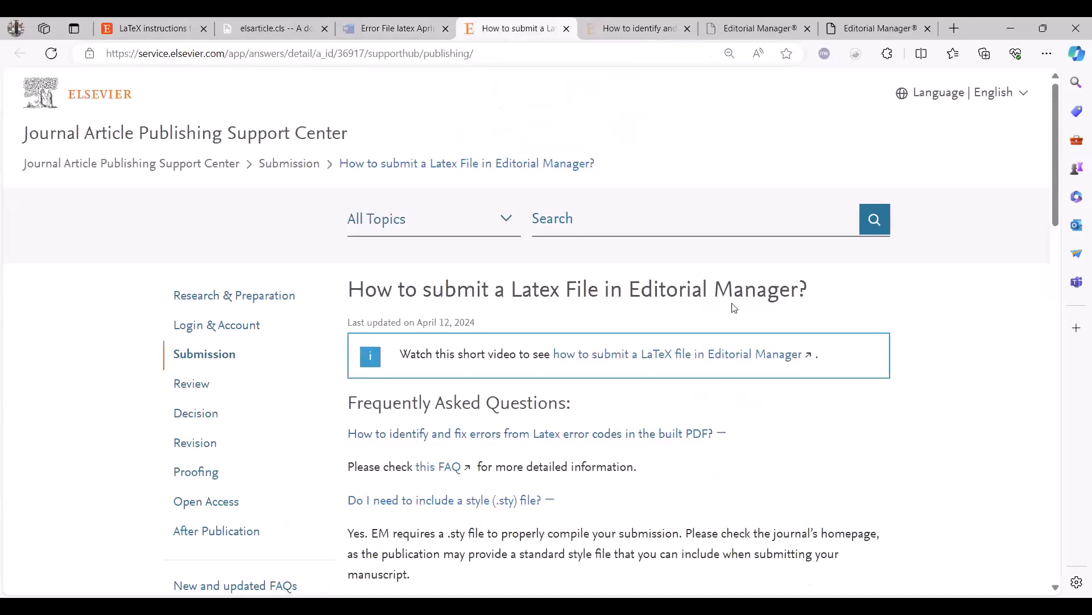
pyautogui.scroll(-3, 757, 341)
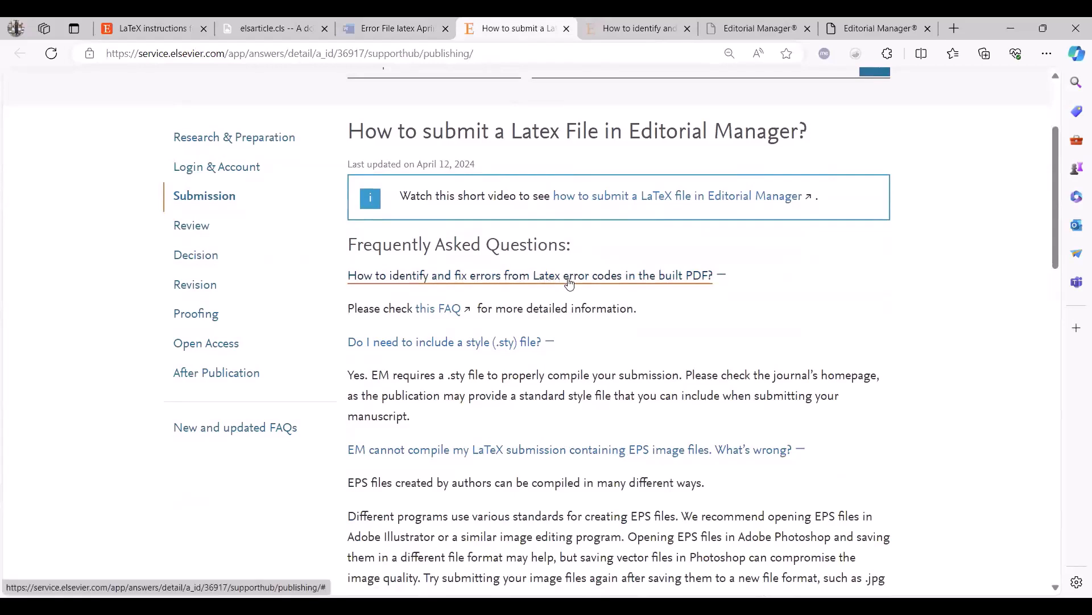
pyautogui.click(448, 311)
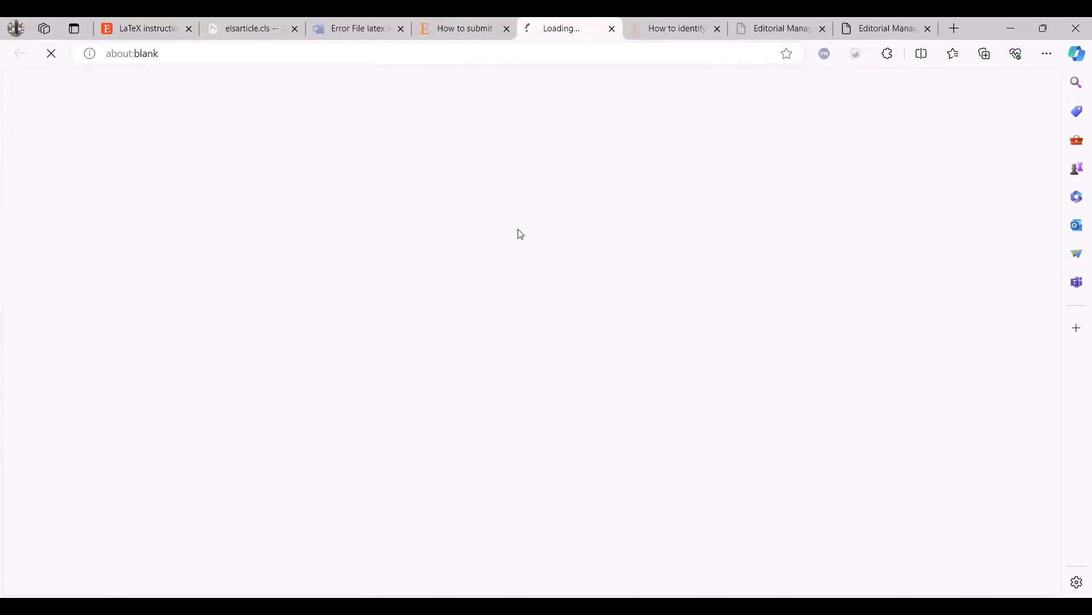
pyautogui.scroll(-5, 524, 364)
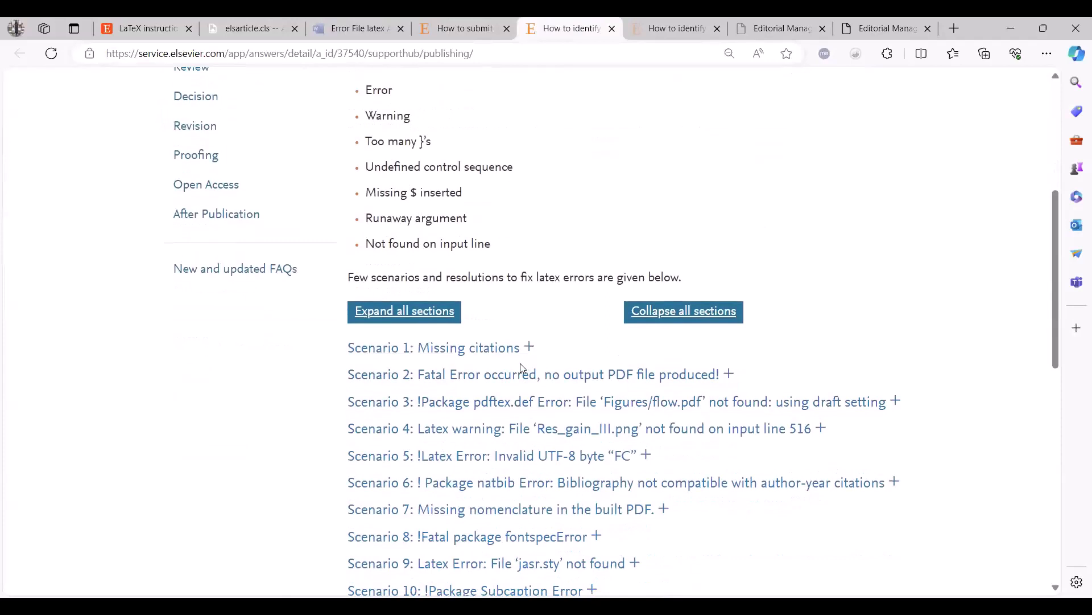
# Examine the cause and resolution of the Missing citations scenario, and return to the article on submitting a LaTeX file to review its FAQs.
pyautogui.click(530, 350)
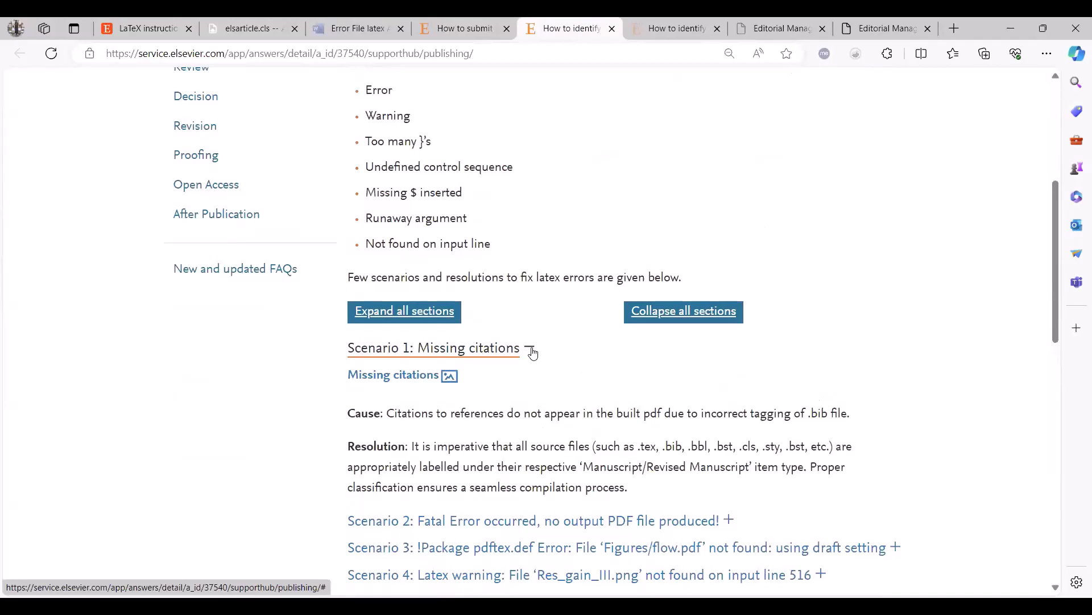
pyautogui.click(479, 28)
pyautogui.scroll(-4, 543, 345)
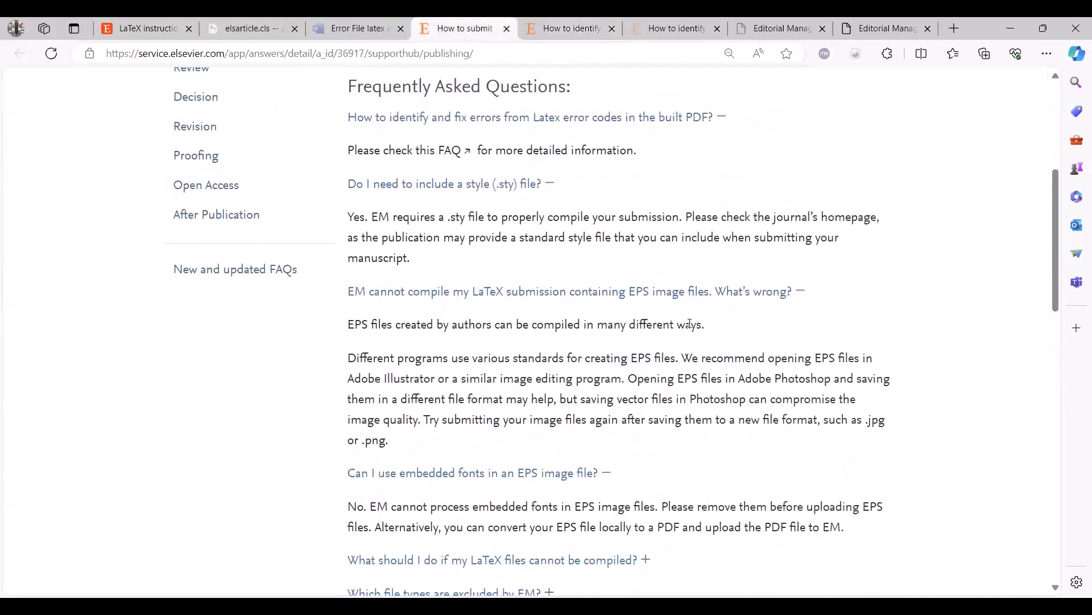
pyautogui.scroll(-1, 592, 432)
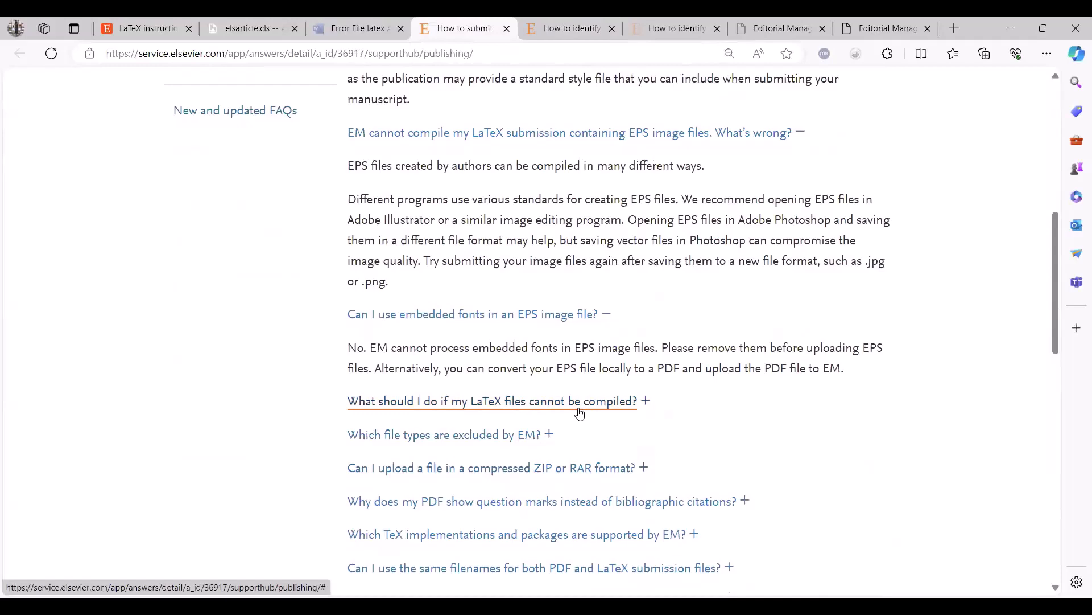
pyautogui.scroll(5, 574, 433)
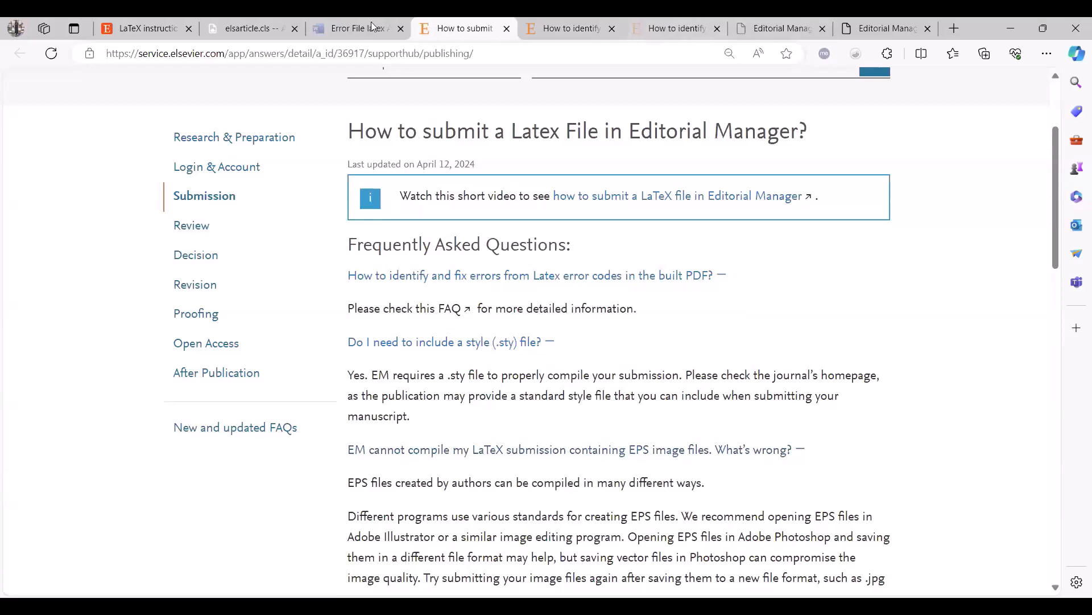
# Switch to the Editorial Manager submission, open its Resource Center and choose the chat with Elsevier Support.
pyautogui.click(866, 29)
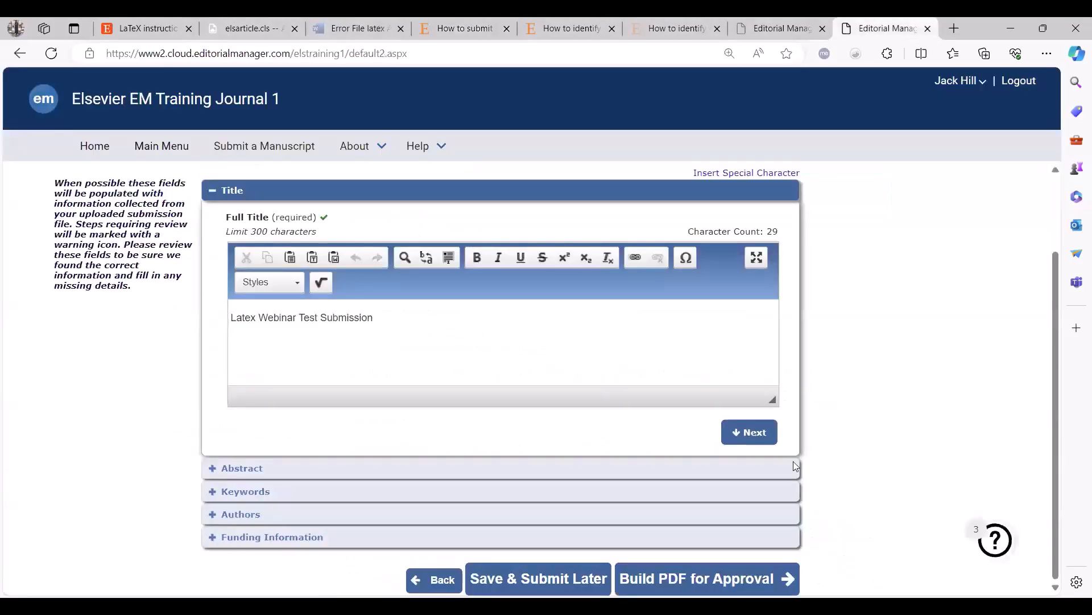
pyautogui.click(998, 544)
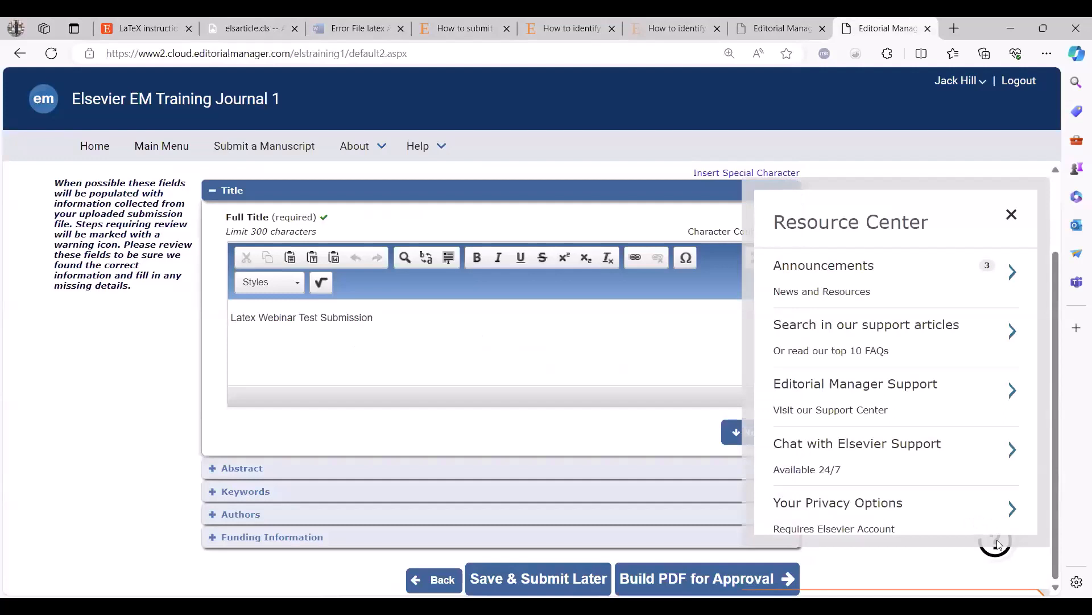
pyautogui.click(894, 463)
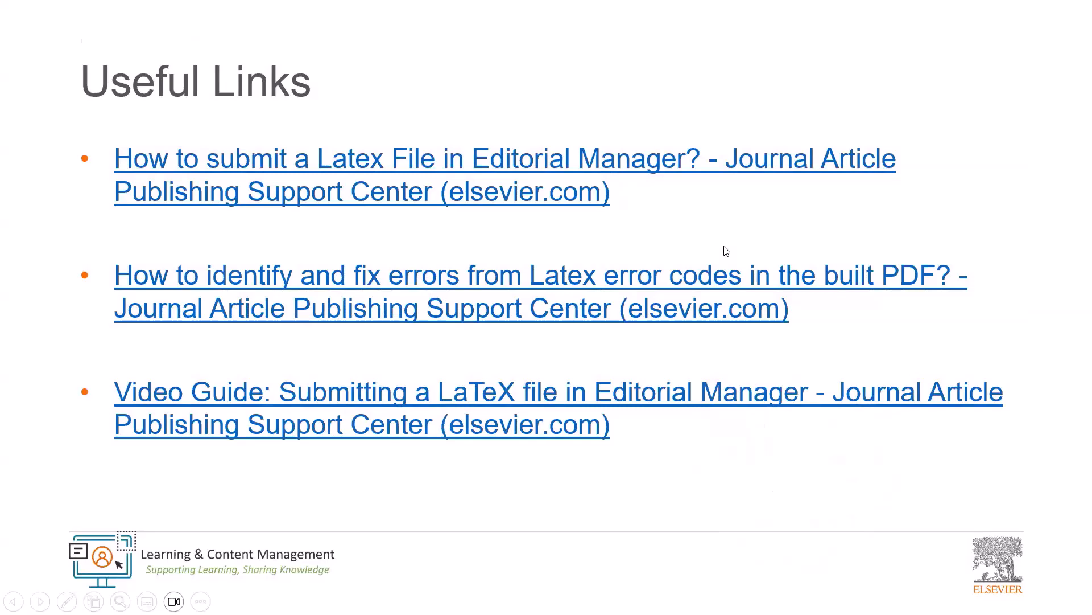
pyautogui.click(727, 251)
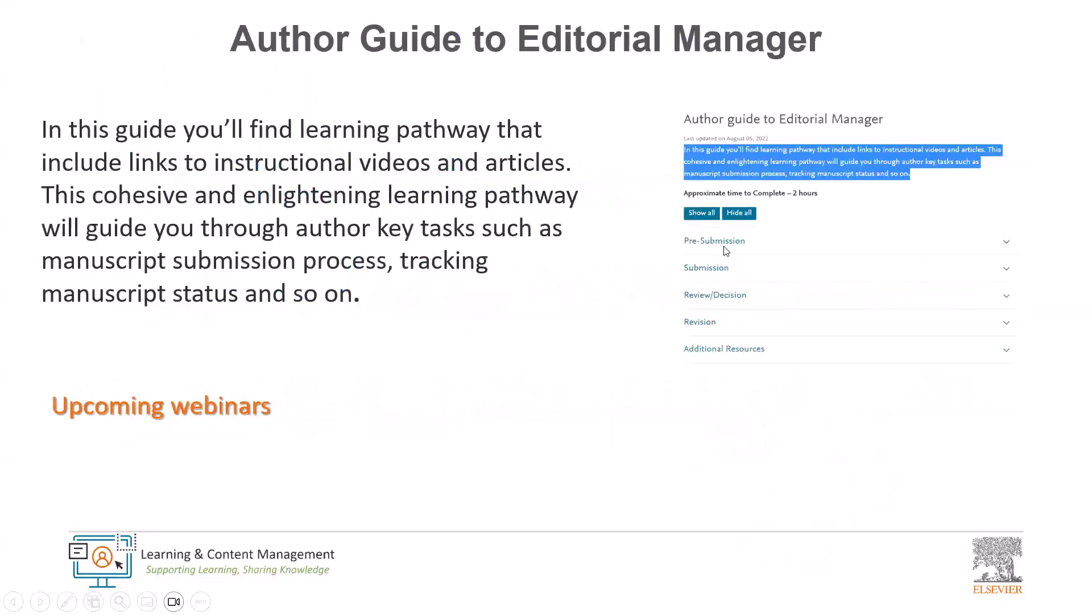